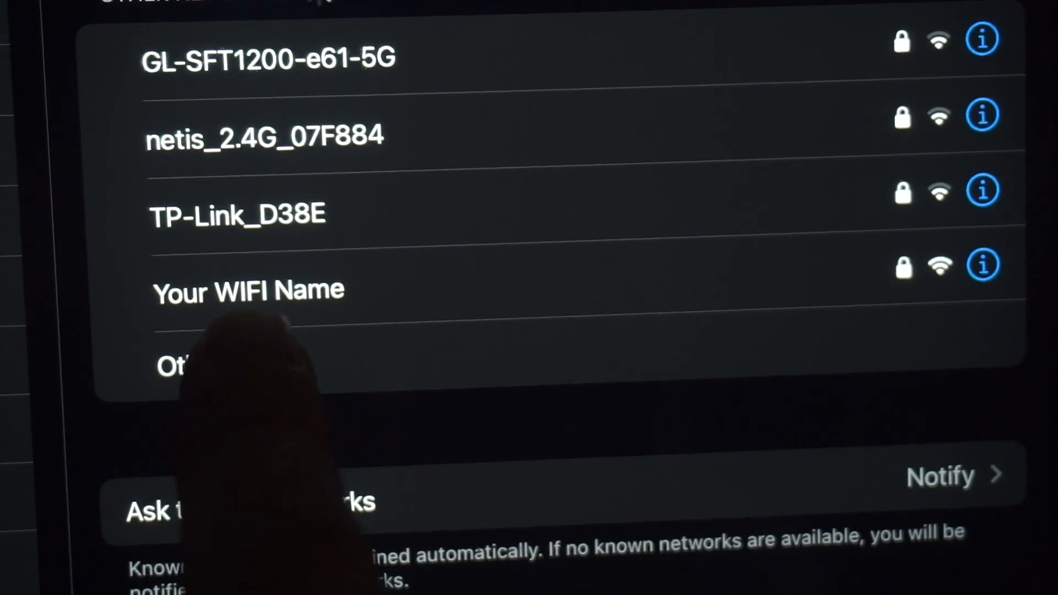
Select the 'Your WIFI Name' network and join it with its Wi-Fi password.
left_click(298, 286)
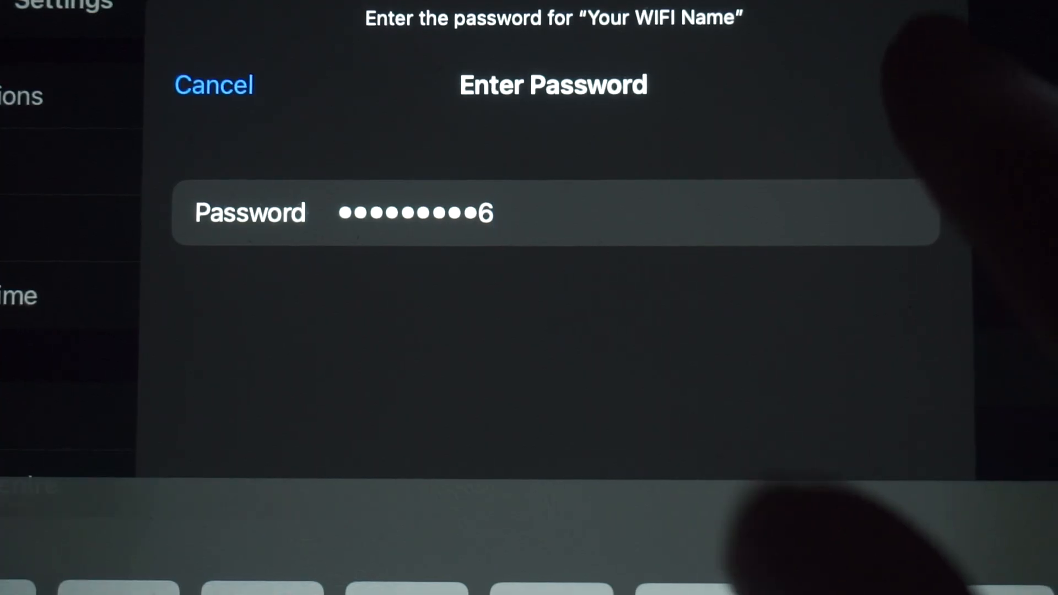
key("Return")
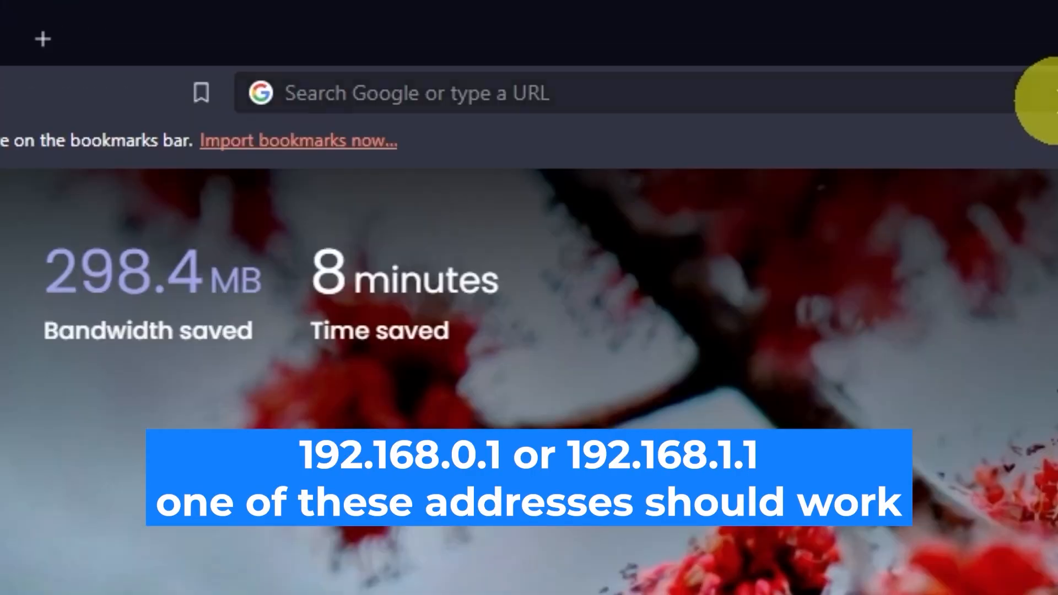
Load 192.168.0.1 in Brave and begin entering the admin username on the login page.
left_click(517, 35)
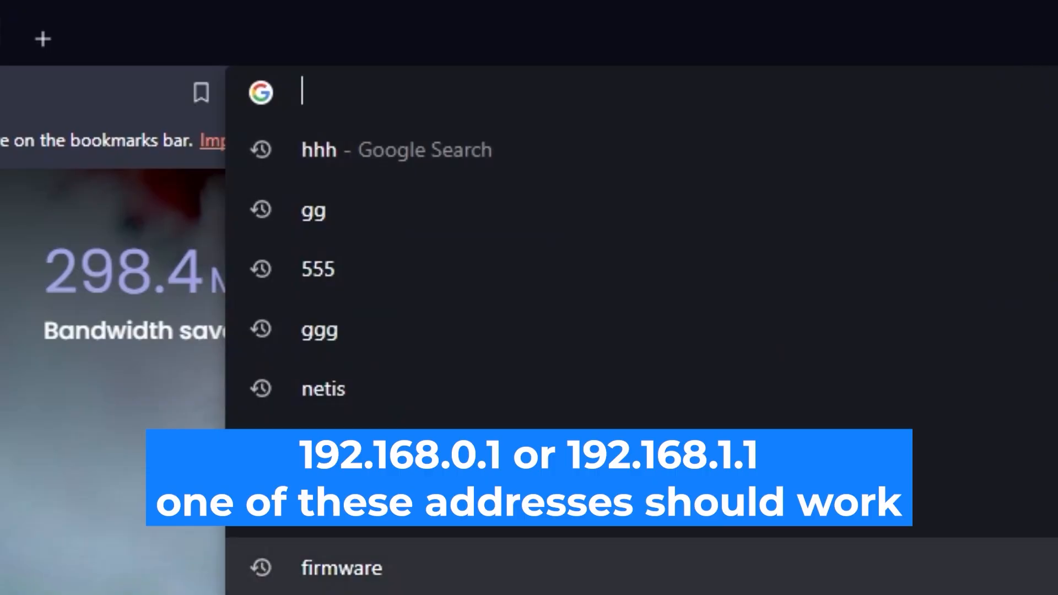
type("192.16")
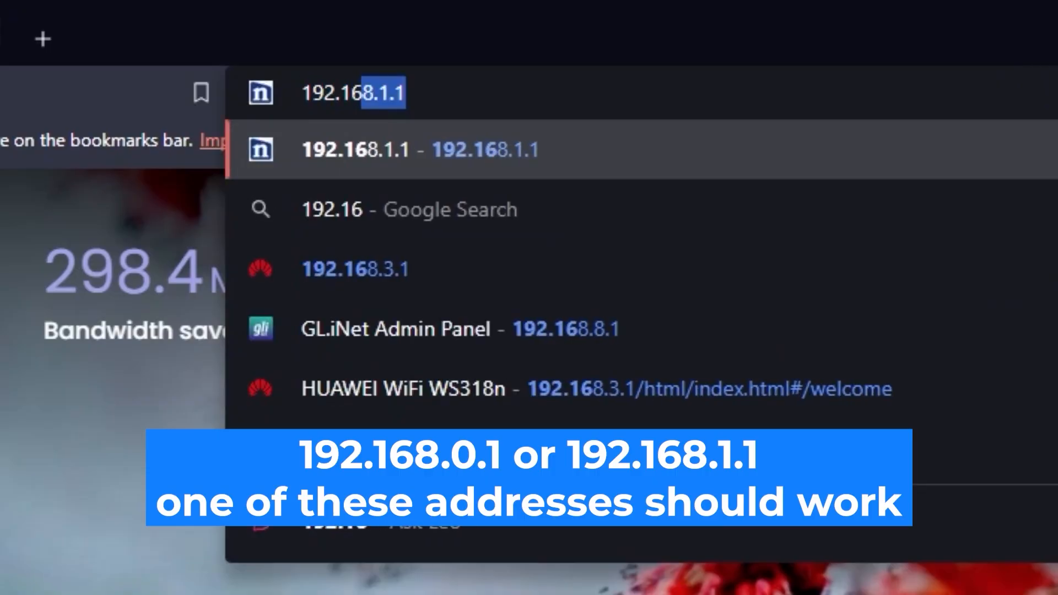
type("8.0.1")
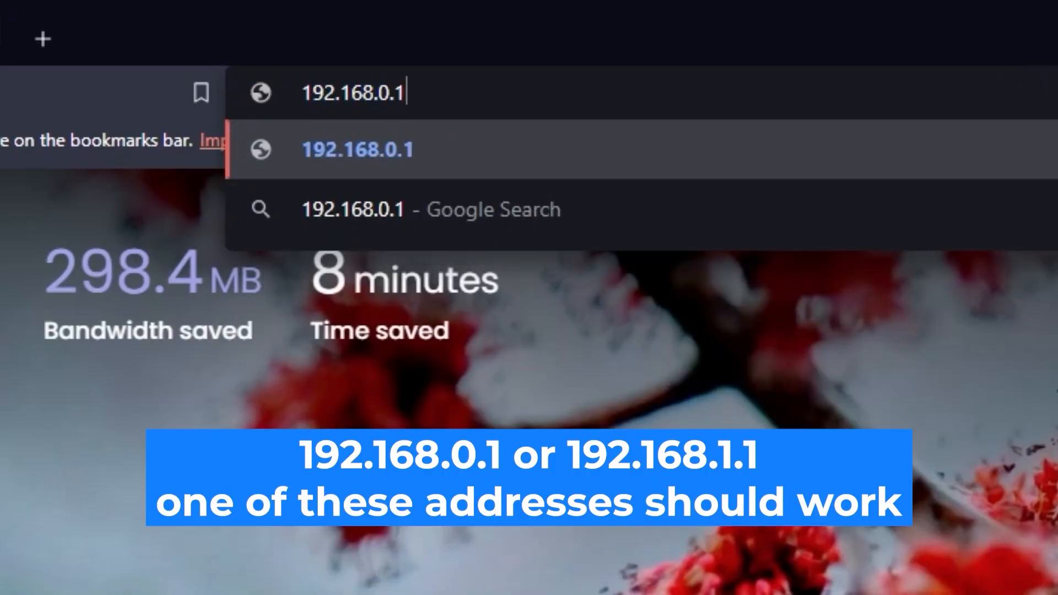
key("Return")
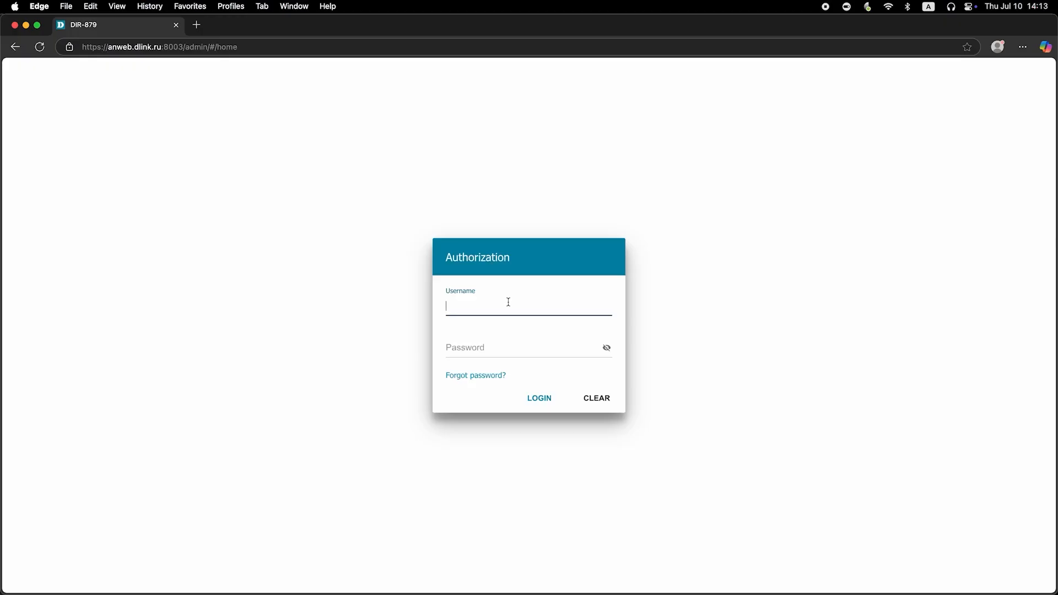
type("admin")
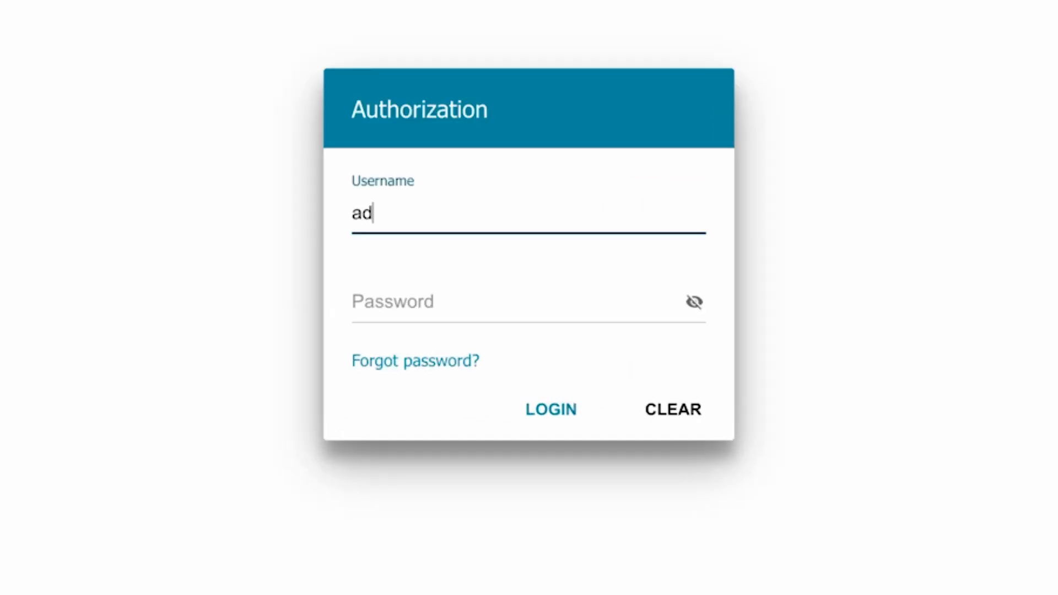
Enter the router's default password, reveal it to check, and attempt to log in.
left_click(406, 303)
type("password")
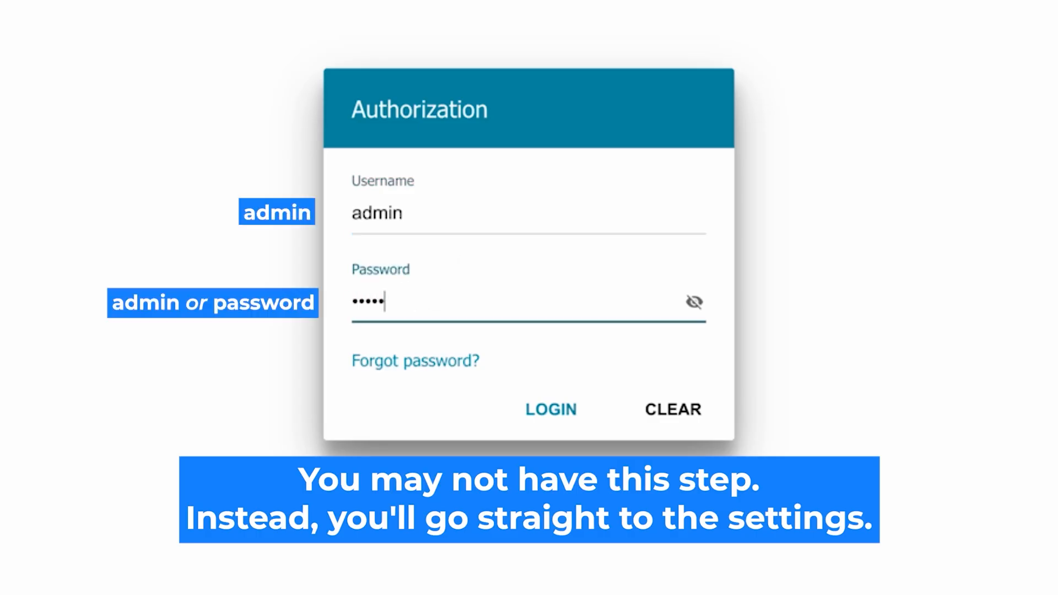
left_click(694, 302)
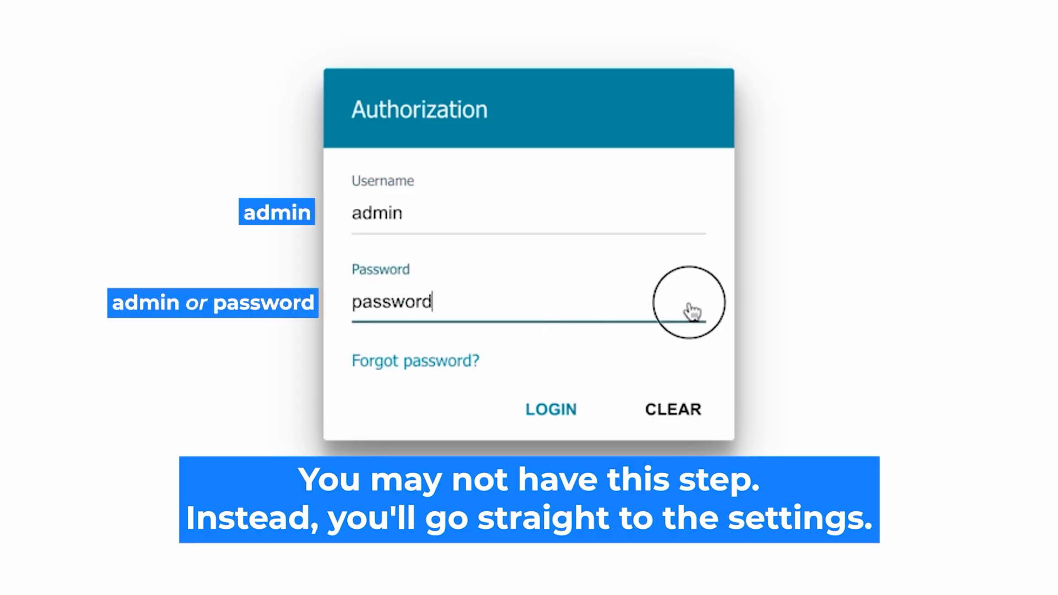
left_click(531, 409)
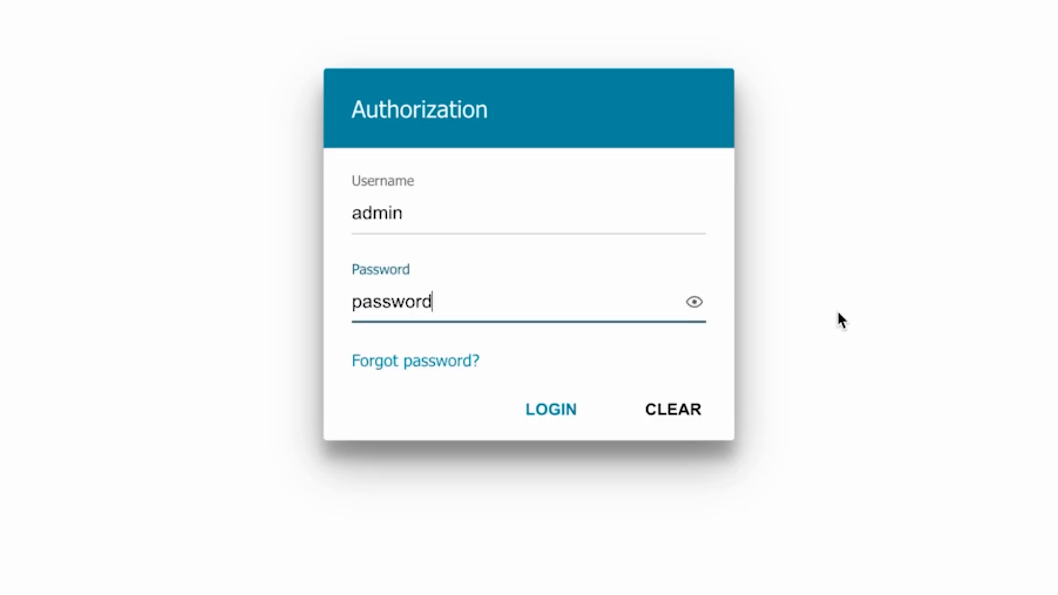
left_click(530, 407)
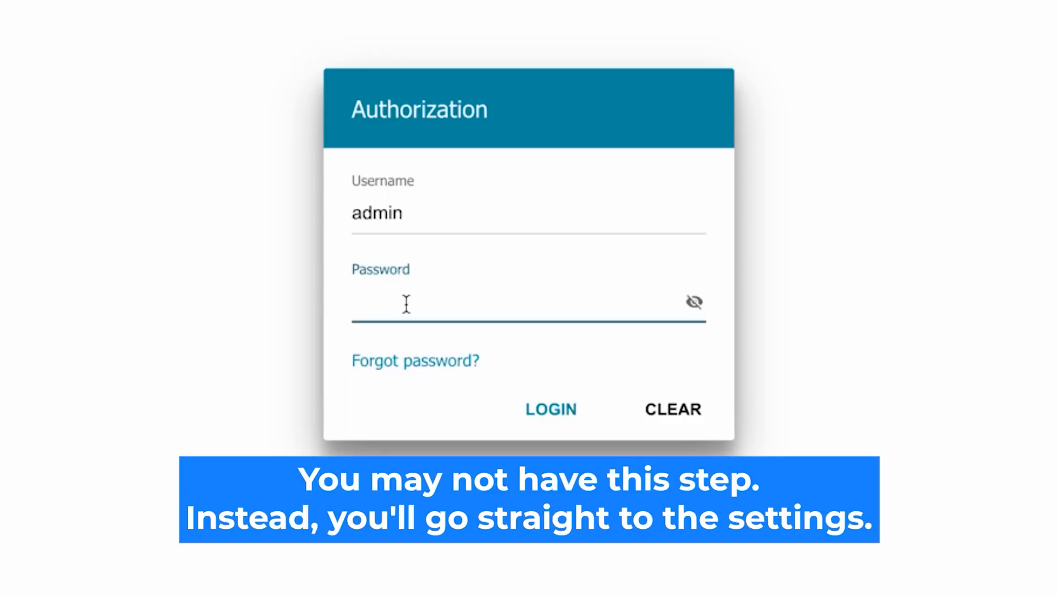
type("••••••••")
Show the typed password to verify it, then log in to the router.
left_click(694, 302)
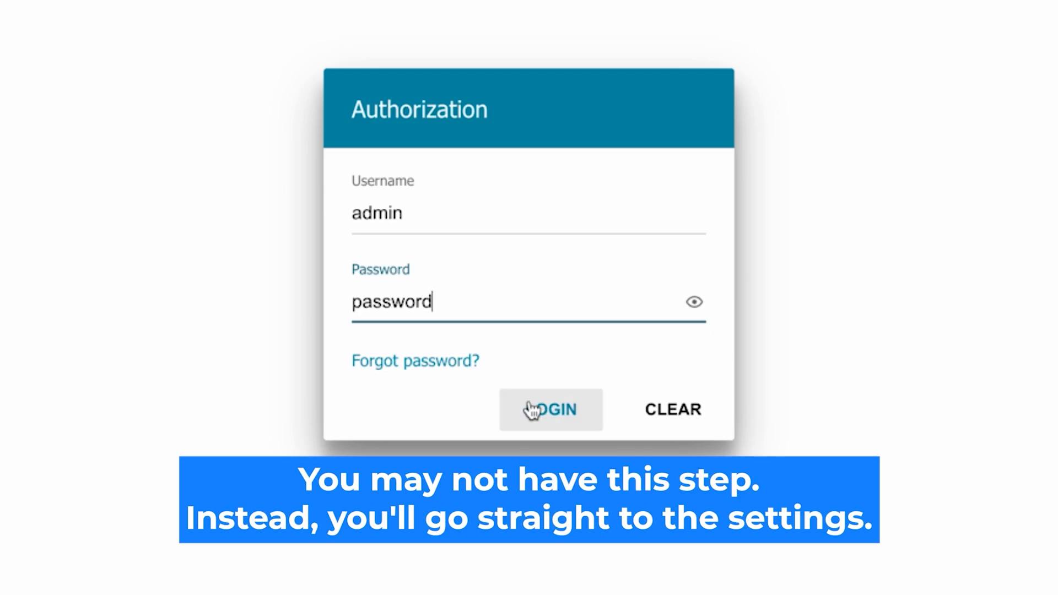
left_click(548, 410)
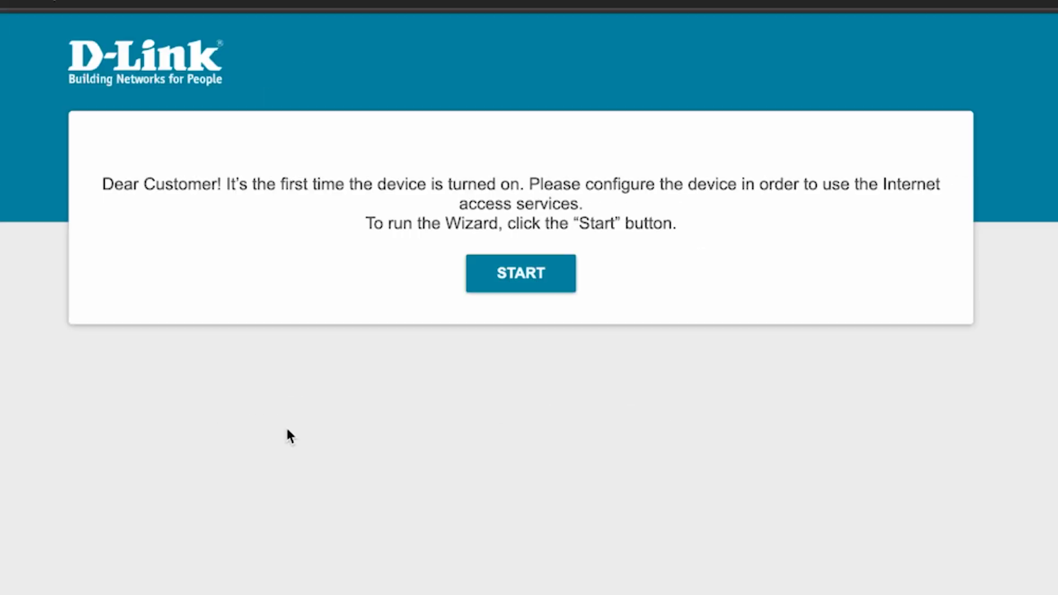
Start the wizard, confirm English as the interface language, and continue to Device mode.
left_click(530, 274)
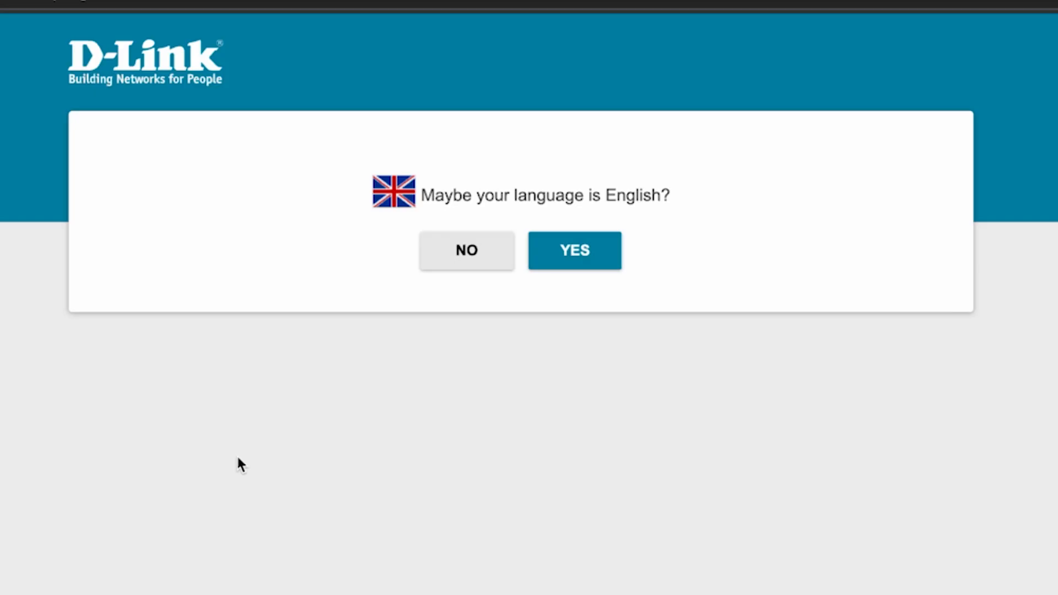
left_click(596, 256)
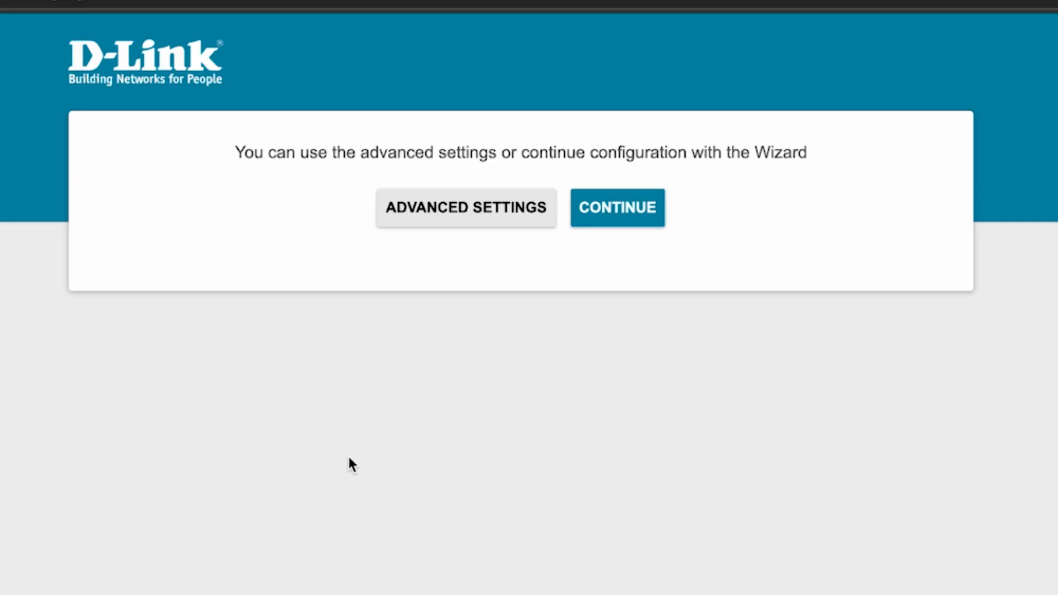
left_click(621, 211)
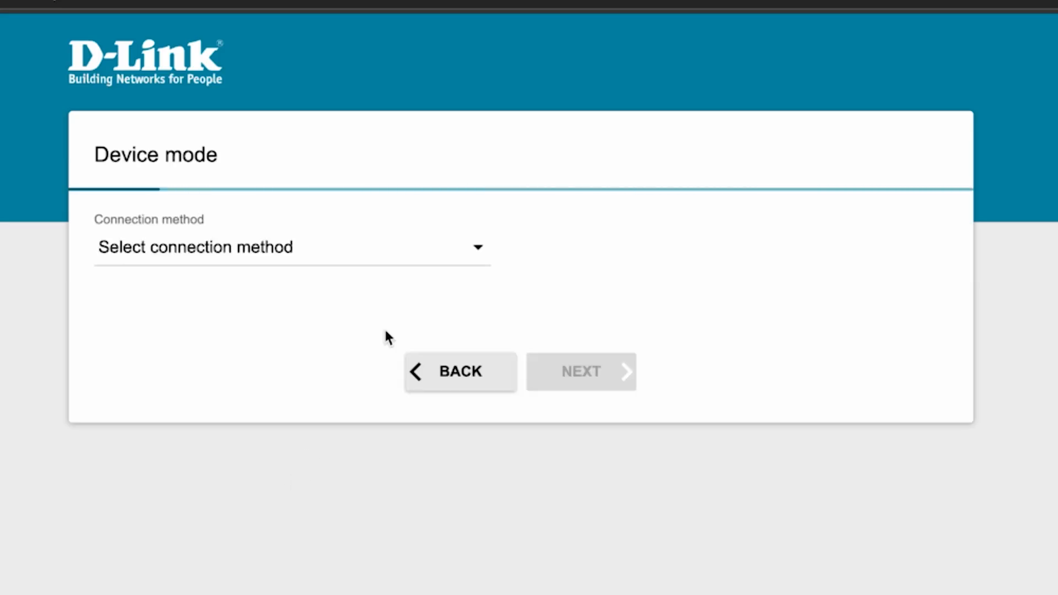
Choose Wired connection as the connection method and Router as the work mode, then proceed.
left_click(422, 255)
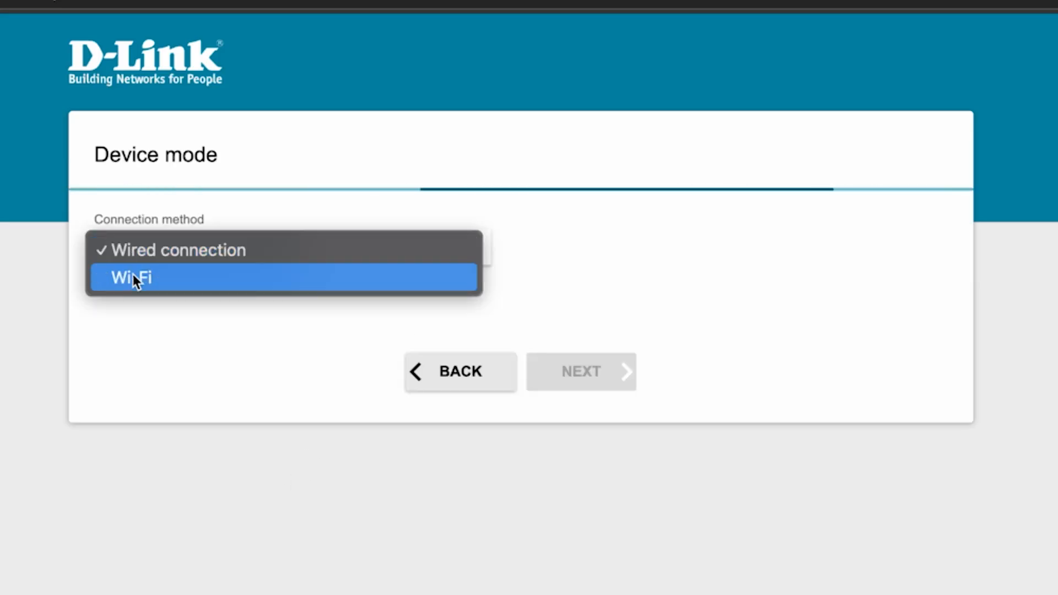
left_click(194, 251)
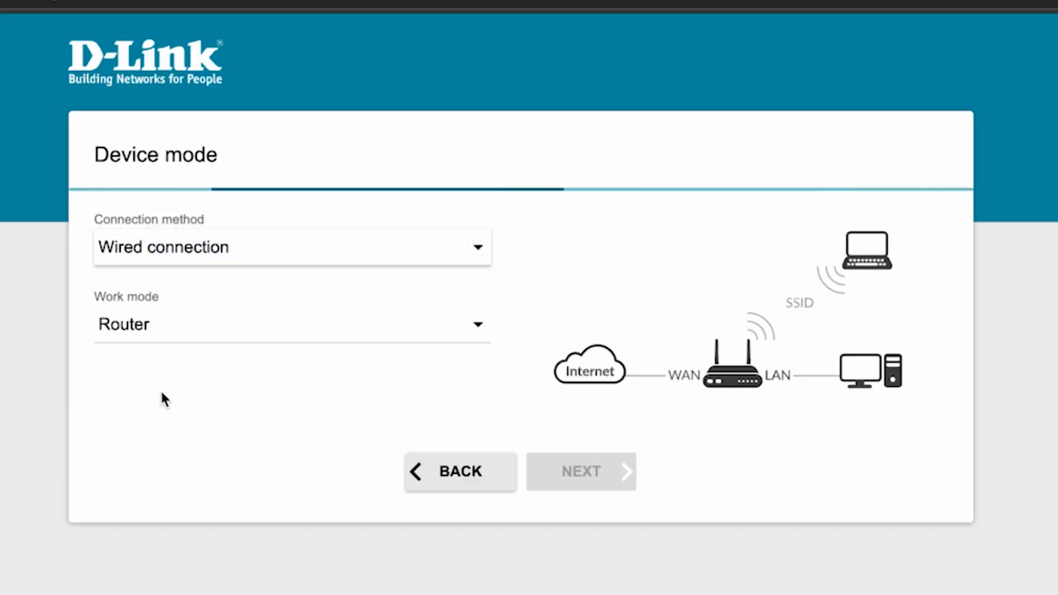
left_click(373, 318)
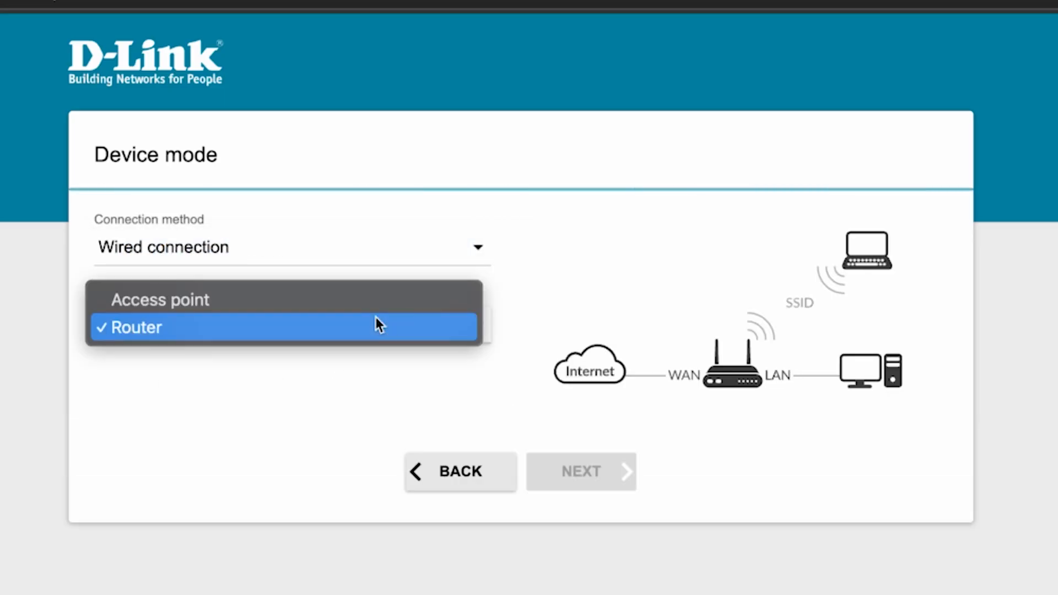
left_click(172, 332)
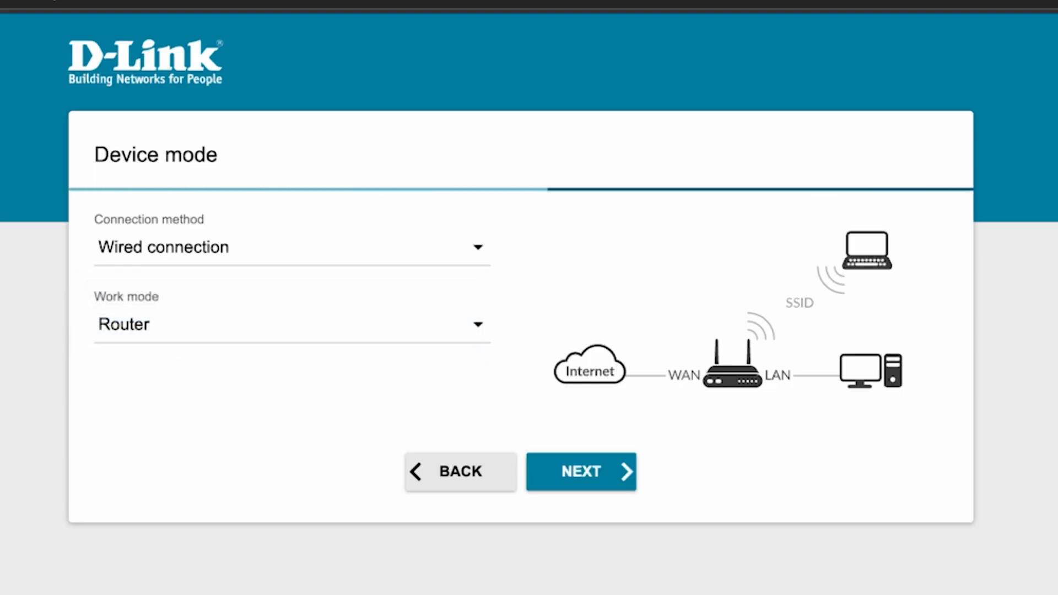
left_click(587, 472)
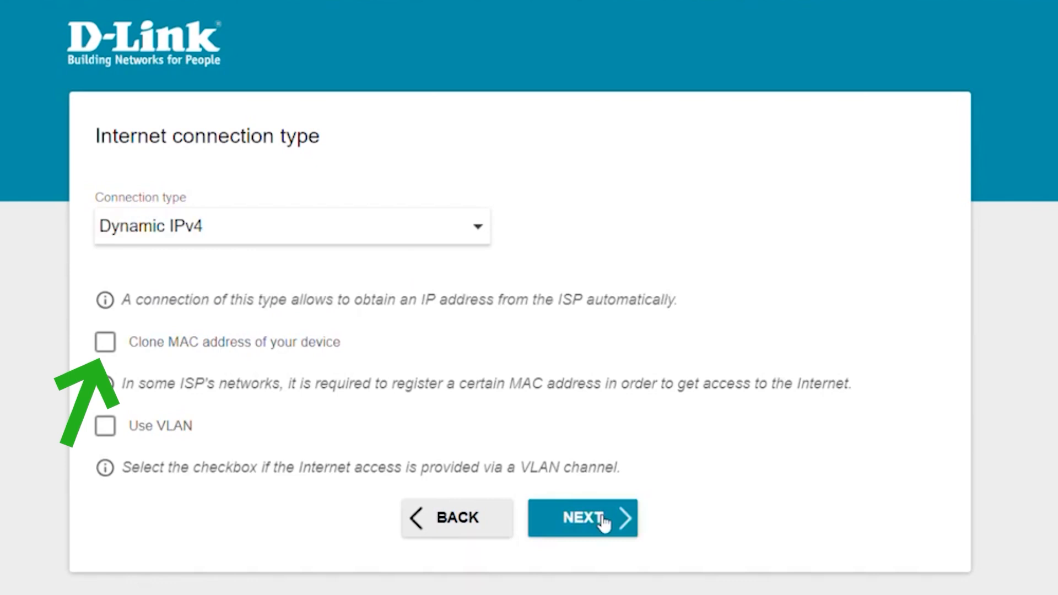
Keep Dynamic IPv4, rename the first Wi-Fi network to 'Change your Network Name' and set a new password.
left_click(605, 525)
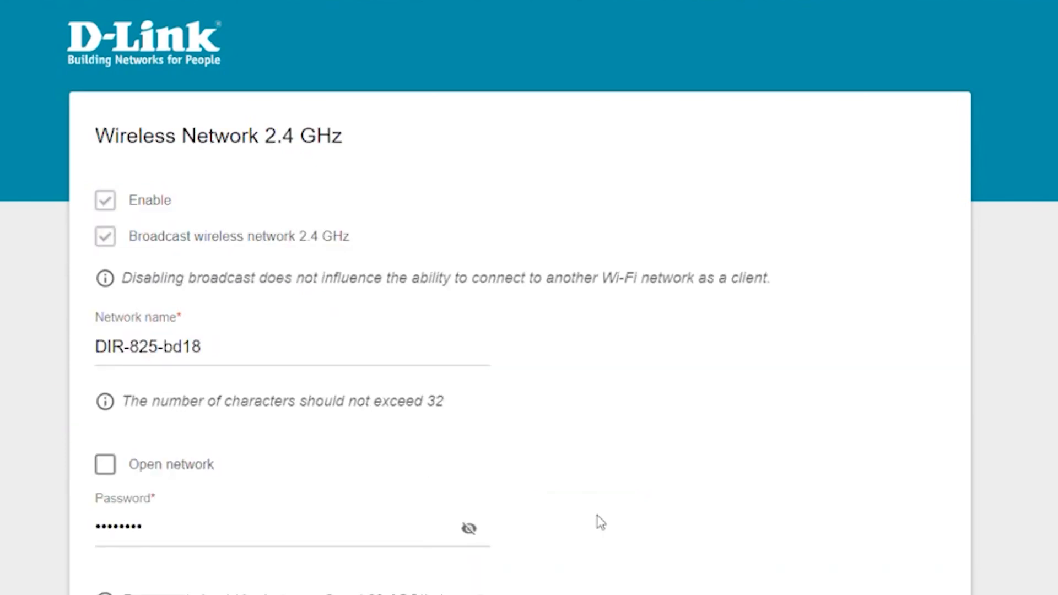
left_click(277, 362)
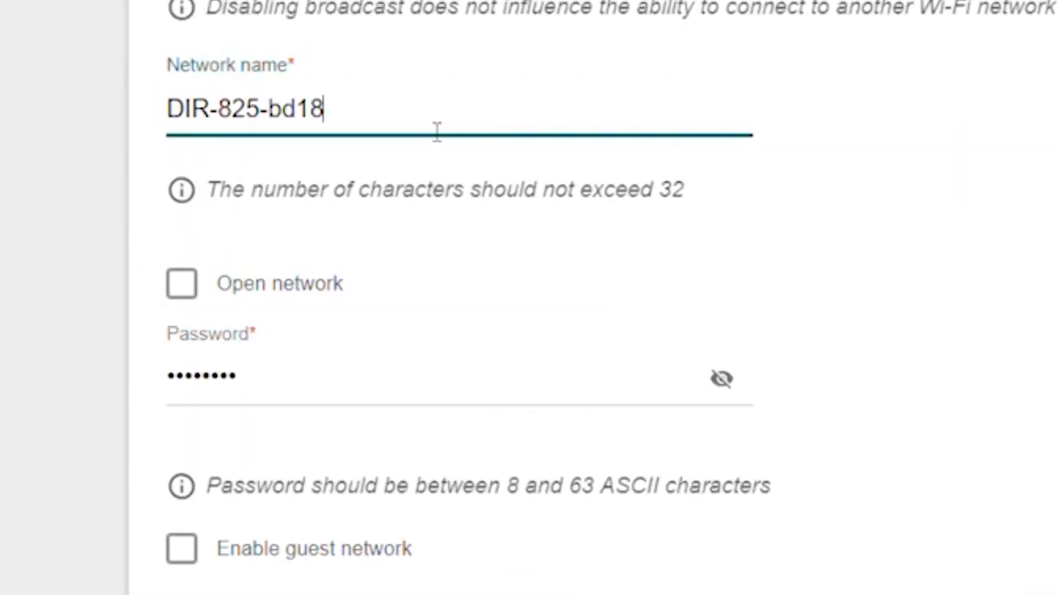
left_click_drag(277, 363, 90, 350)
key("BackSpace")
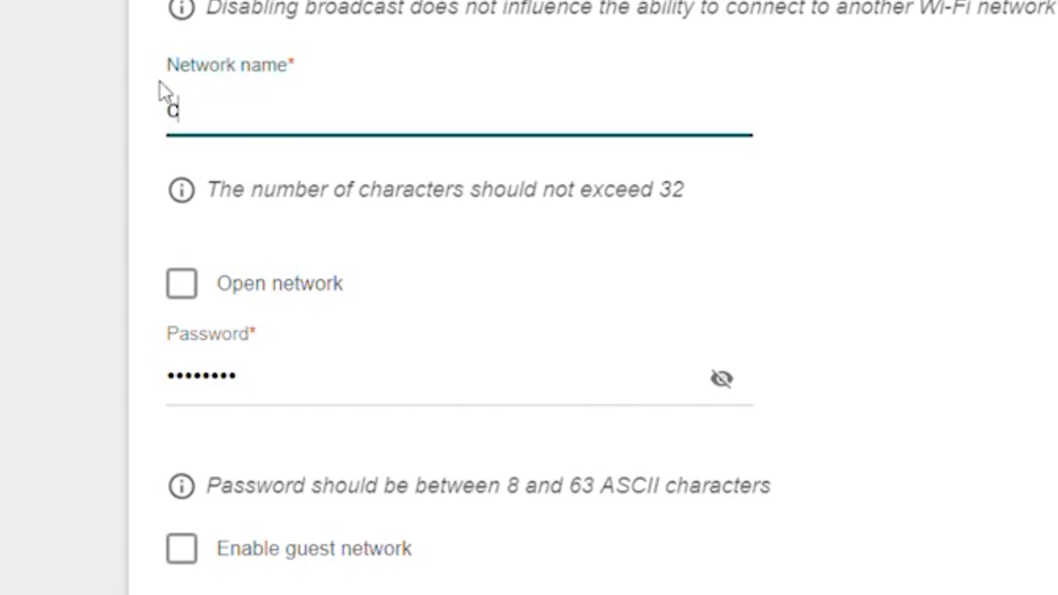
type("Change ")
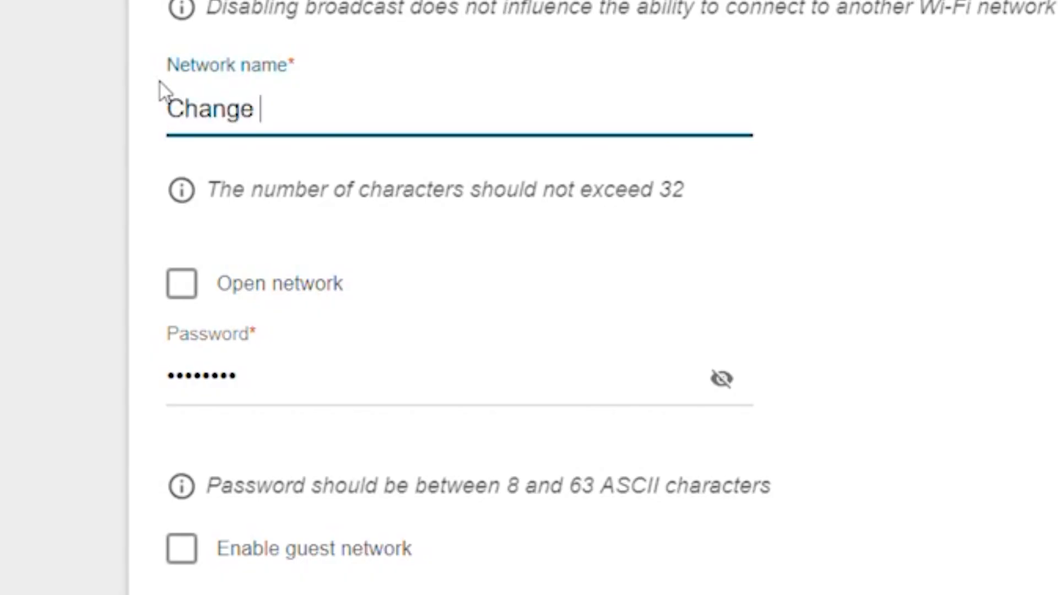
type("your Network Name")
left_click(310, 387)
key("ctrl+a")
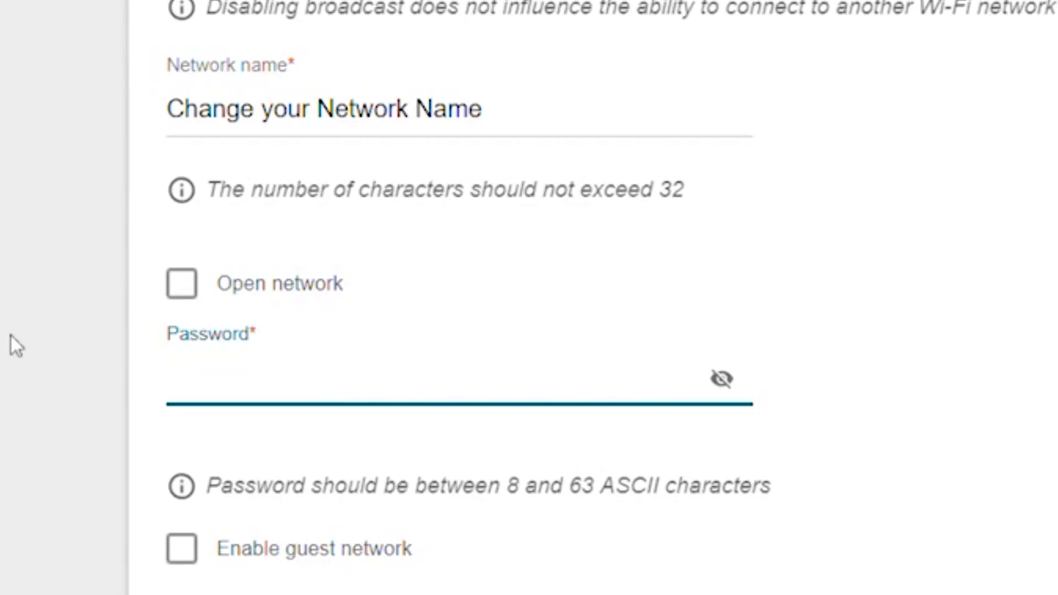
type("••••••••••••••••••••")
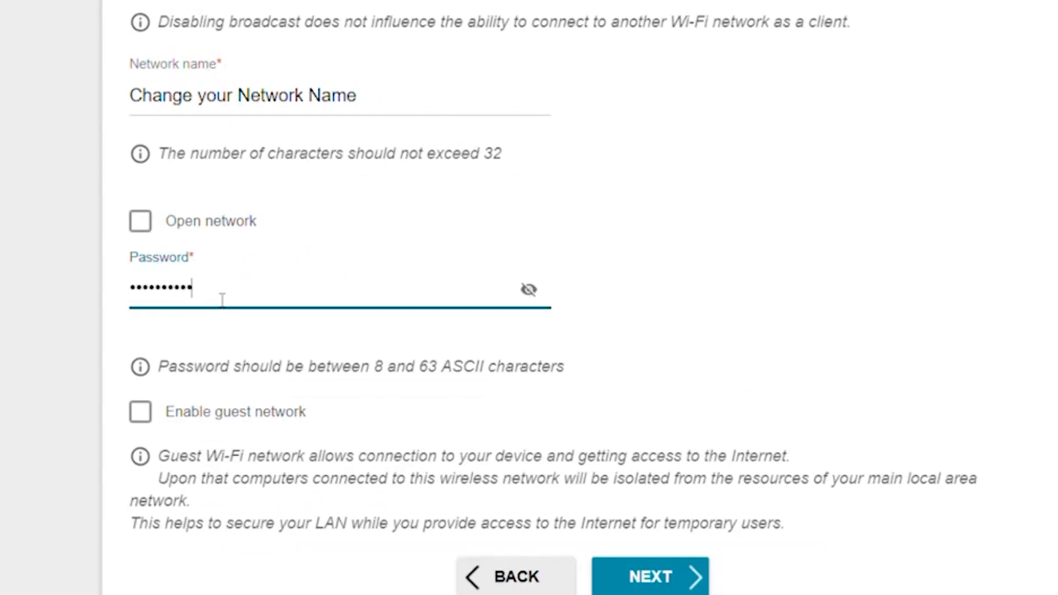
left_click(527, 300)
left_click(529, 293)
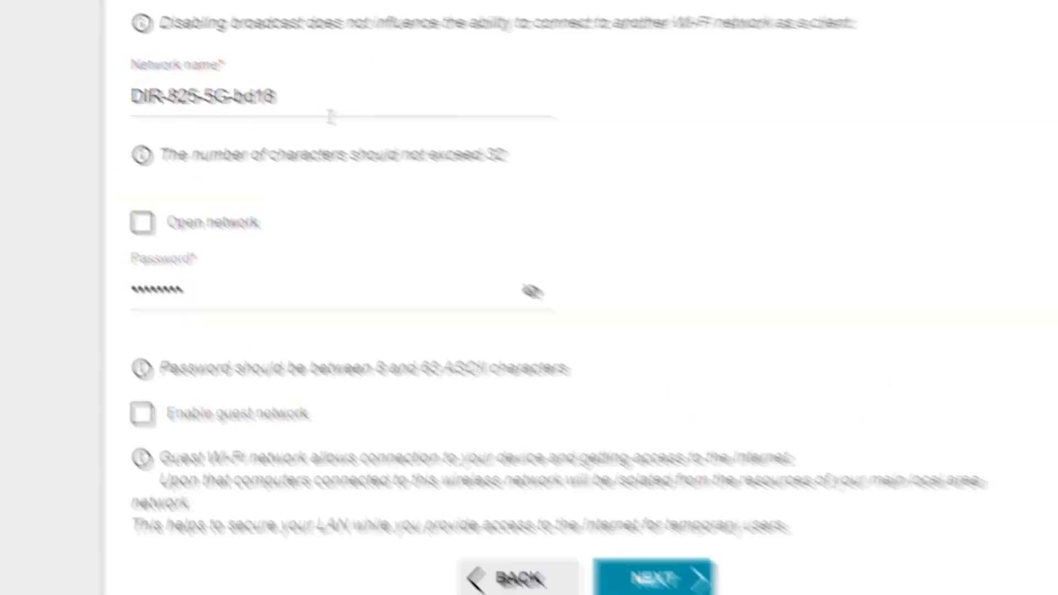
Rename the 5 GHz network to 'Change your Network Name' and give it a new, verified password.
triple_click(307, 194)
key("BackSpace")
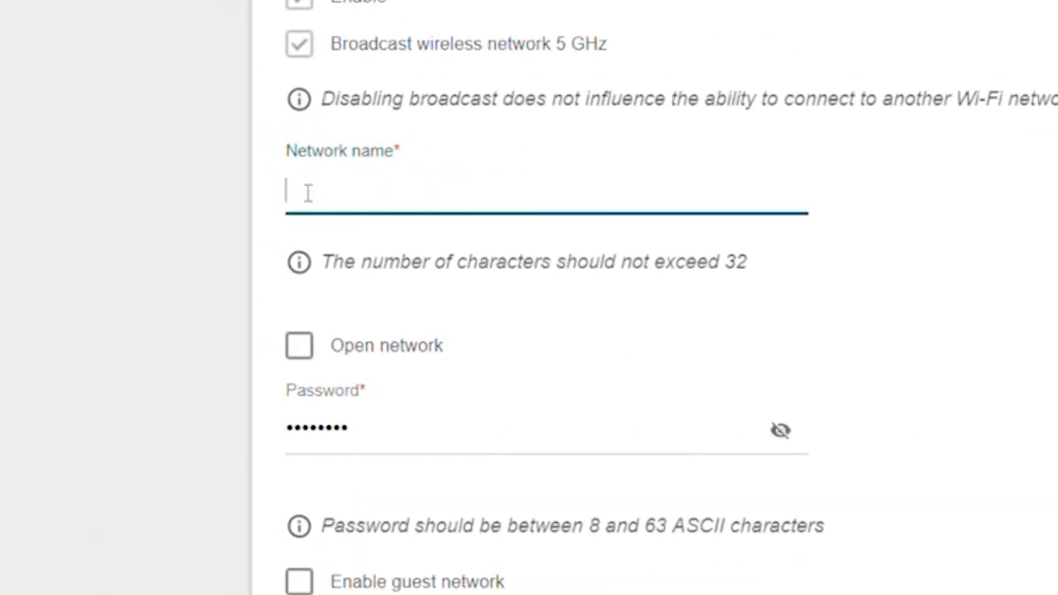
type("Change your Network Name")
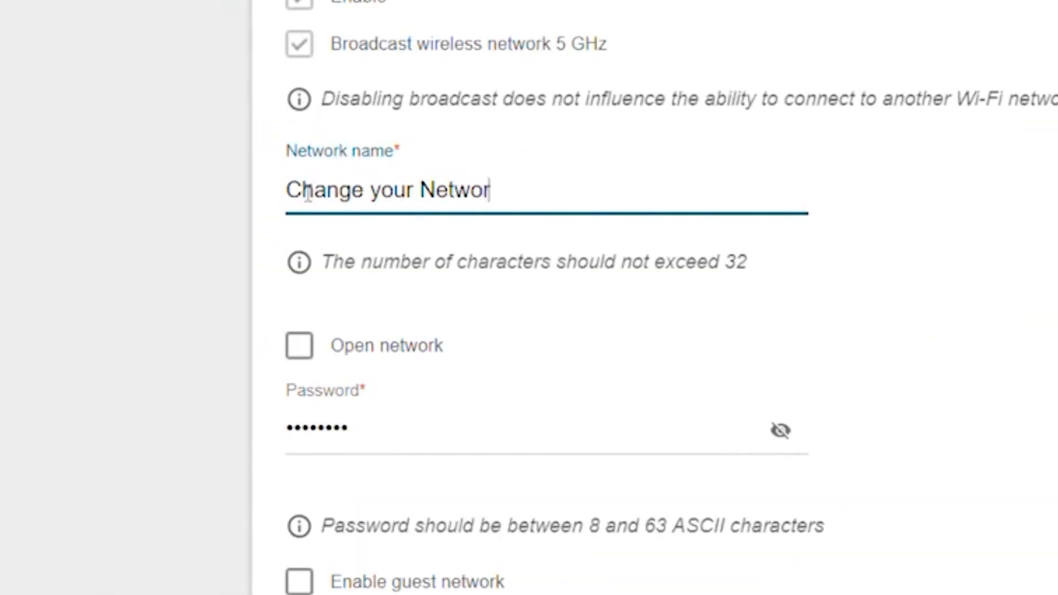
left_click_drag(364, 429, 171, 396)
key("BackSpace")
type("•••••••••••••••")
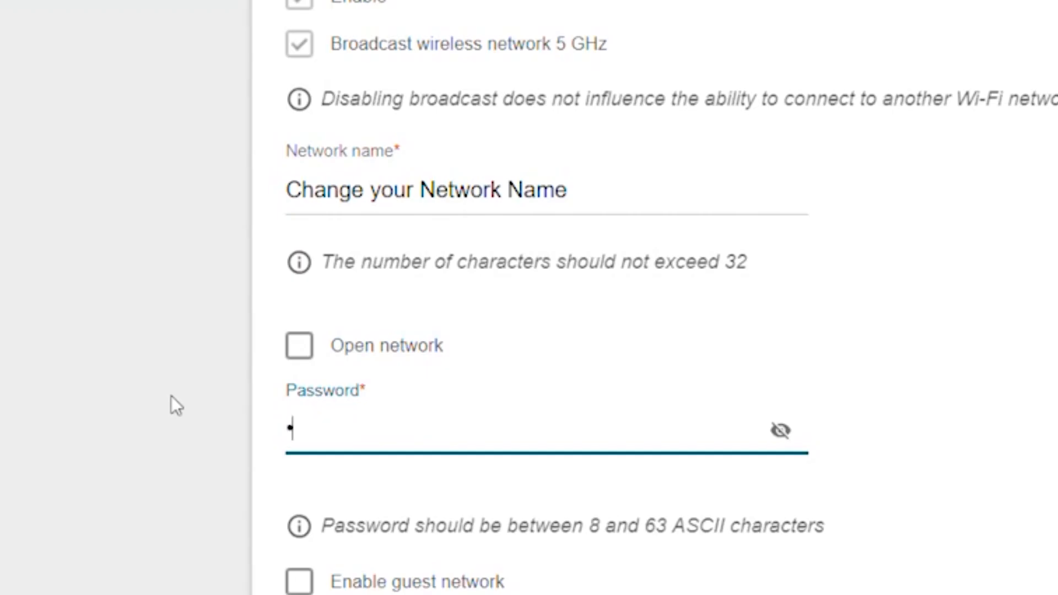
type("word")
left_click(531, 291)
left_click(529, 290)
left_click(668, 580)
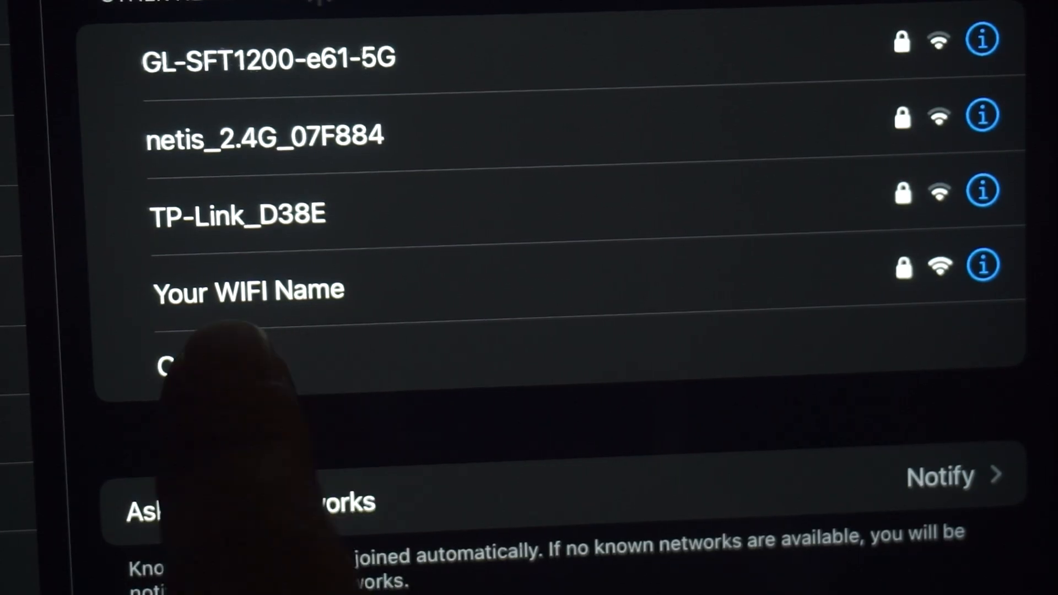
Select the 'Your WIFI Name' network from the Wi-Fi list.
left_click(331, 282)
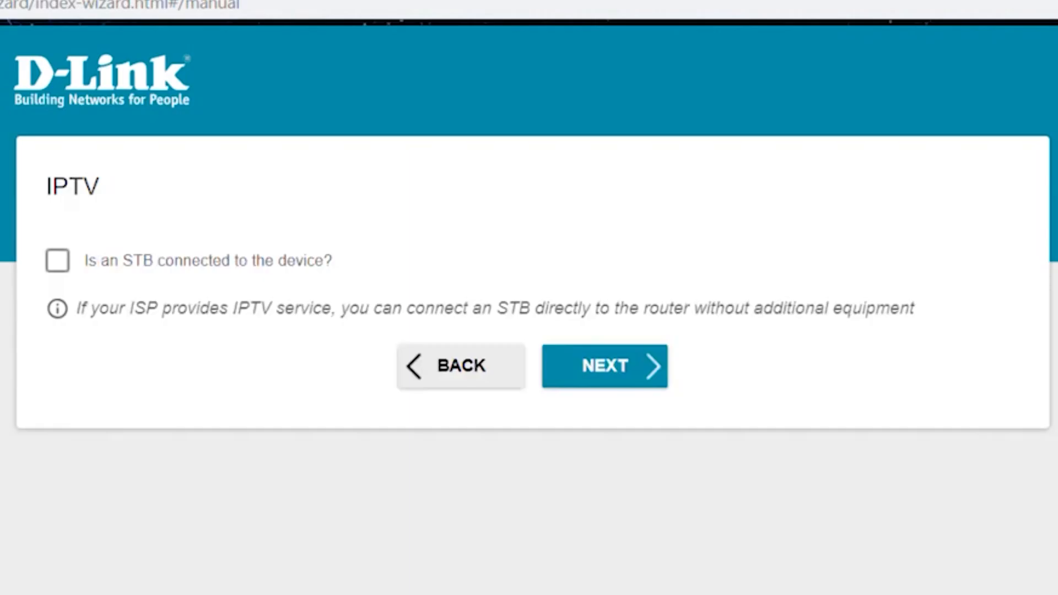
Pass the IPTV step, enter and verify a new web-interface admin password, then go to Summary.
left_click(600, 381)
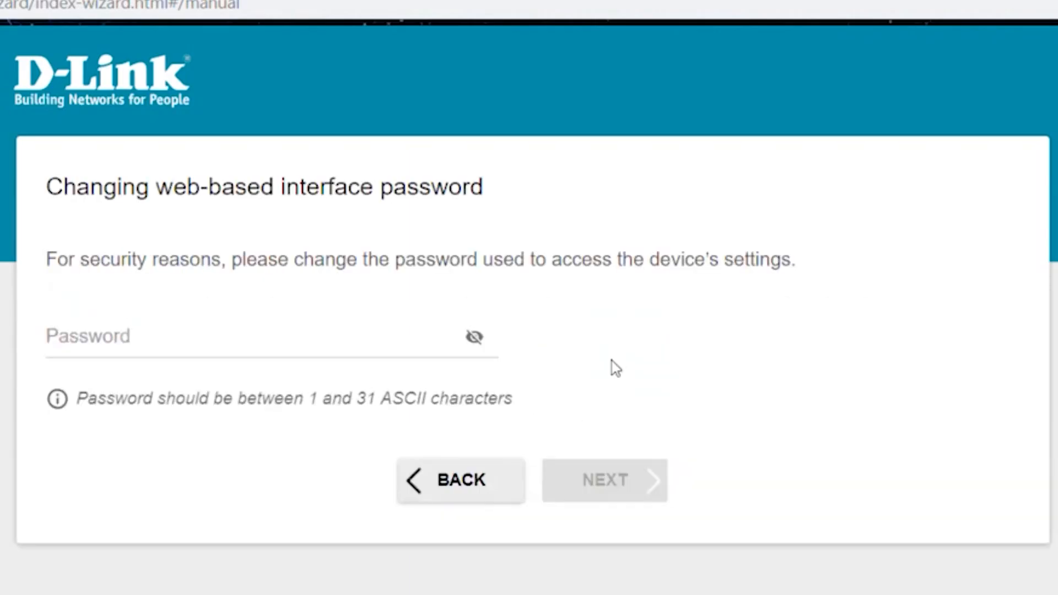
left_click(183, 342)
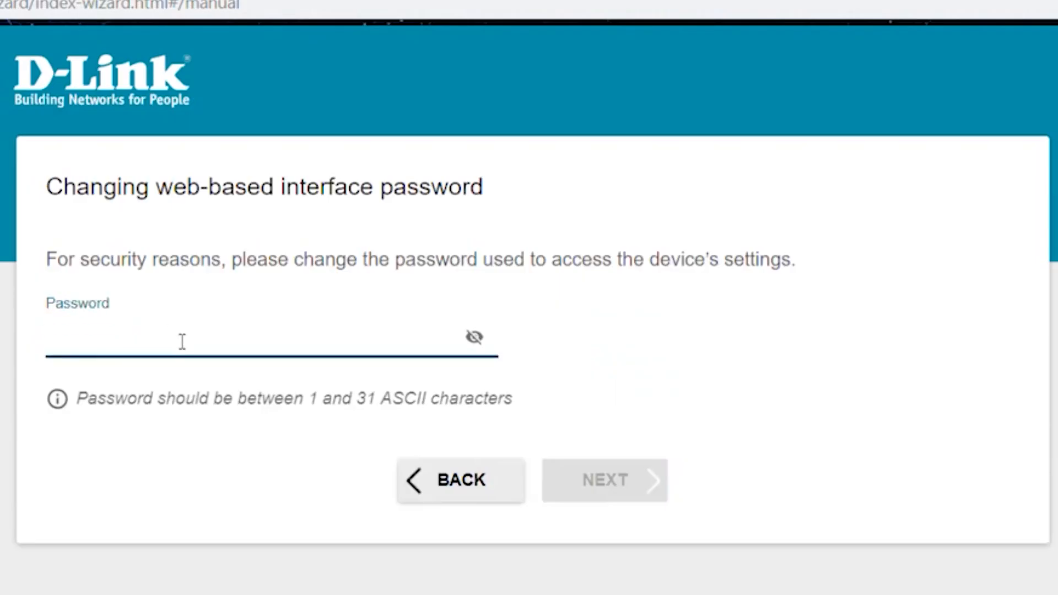
type("123456")
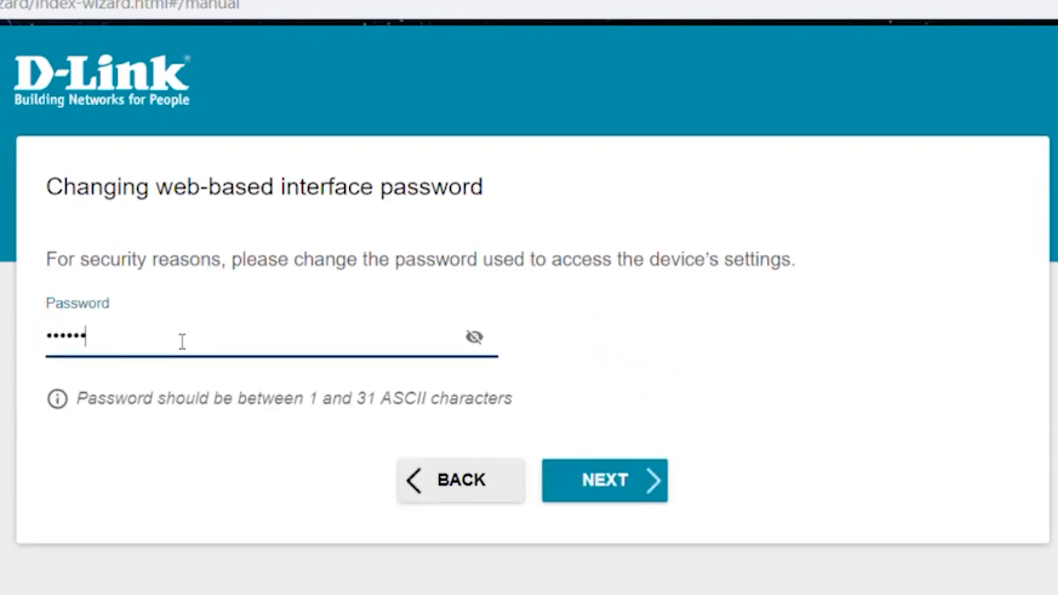
left_click(477, 338)
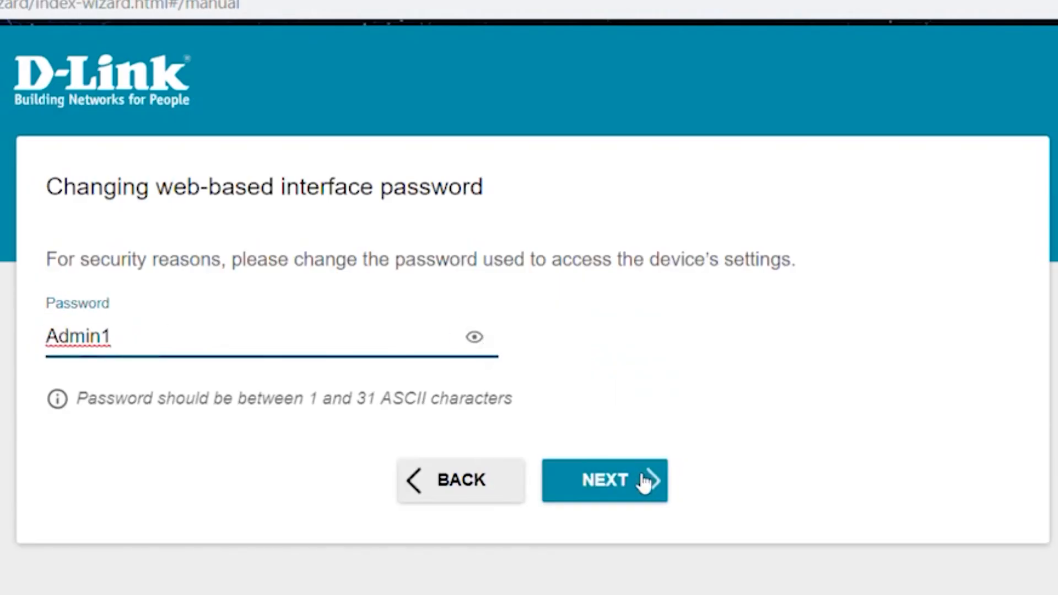
left_click(488, 343)
left_click(649, 486)
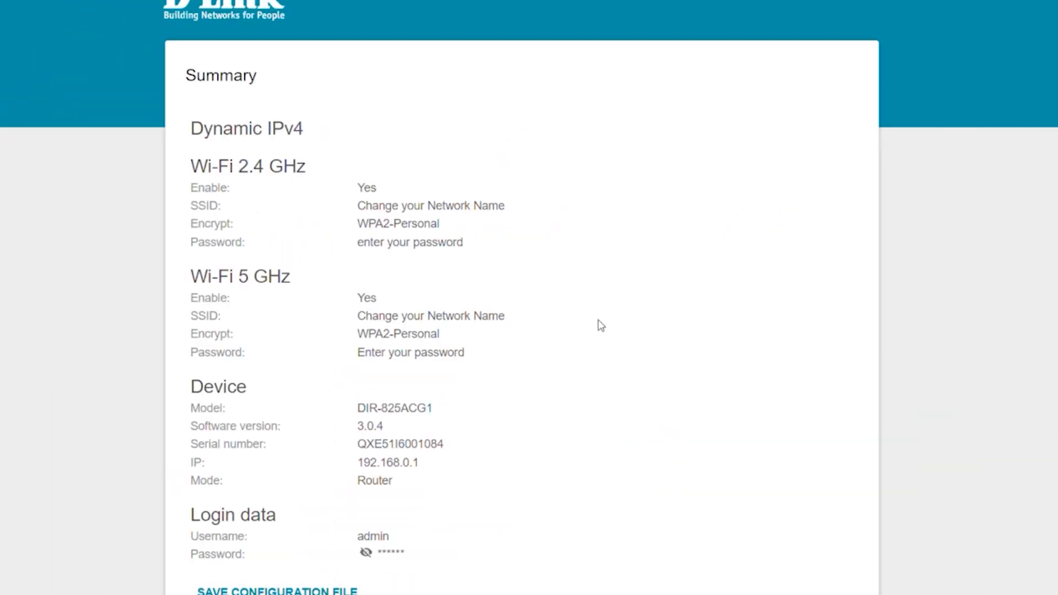
Scroll to the bottom of the Summary and apply the wizard configuration.
scroll(649, 548, "down", 3)
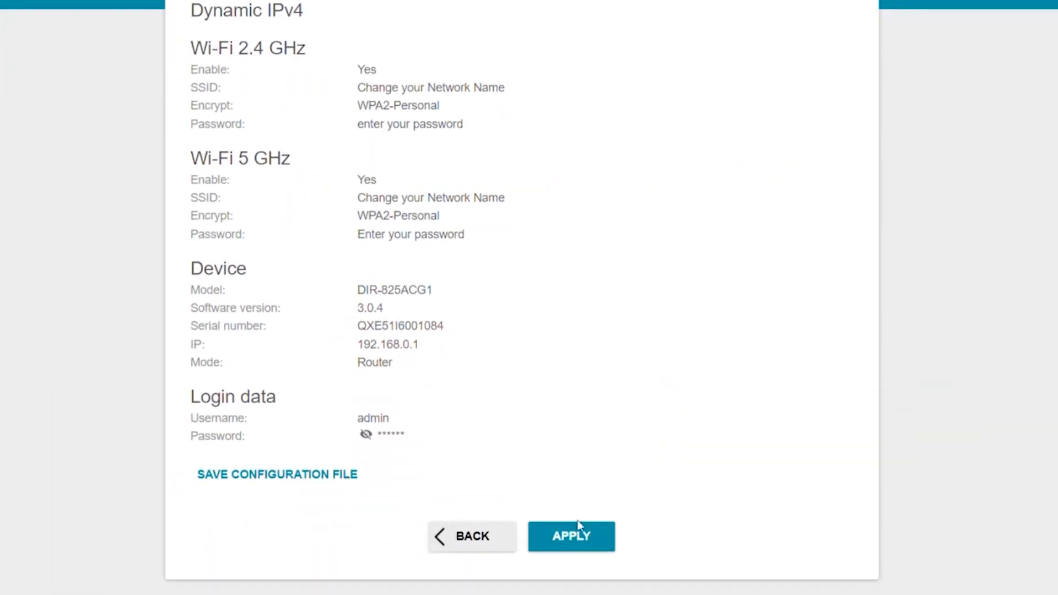
left_click(573, 543)
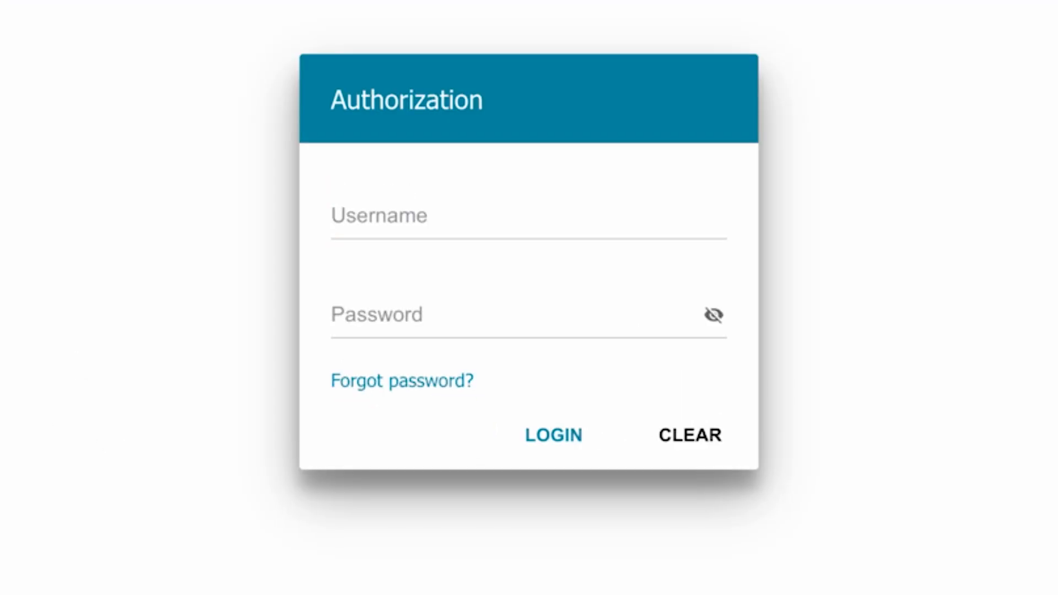
Sign in to the router as admin using the new admin password.
left_click(480, 208)
type("admin")
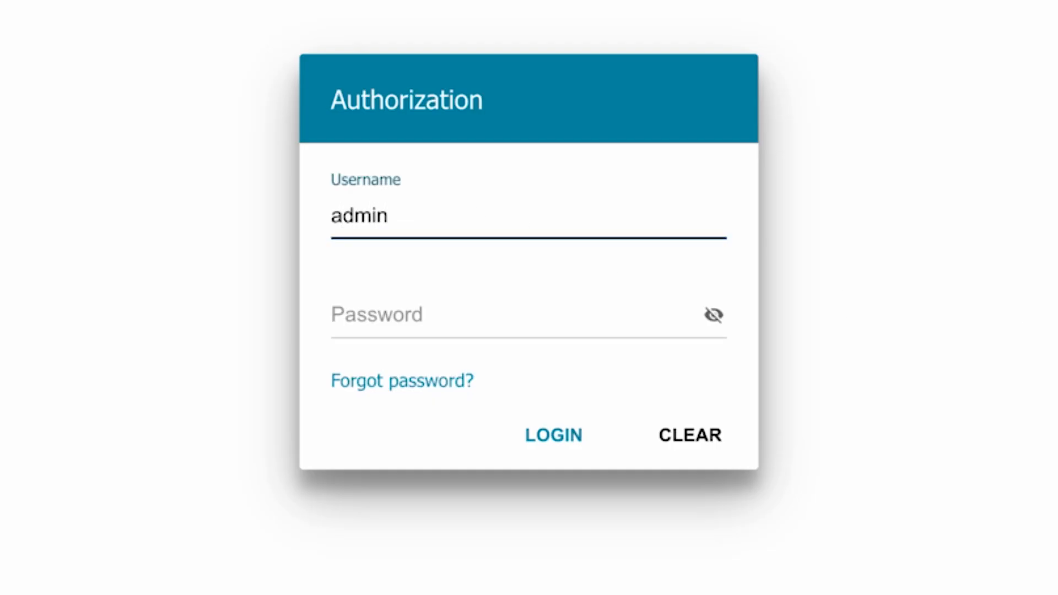
left_click(391, 317)
type("******")
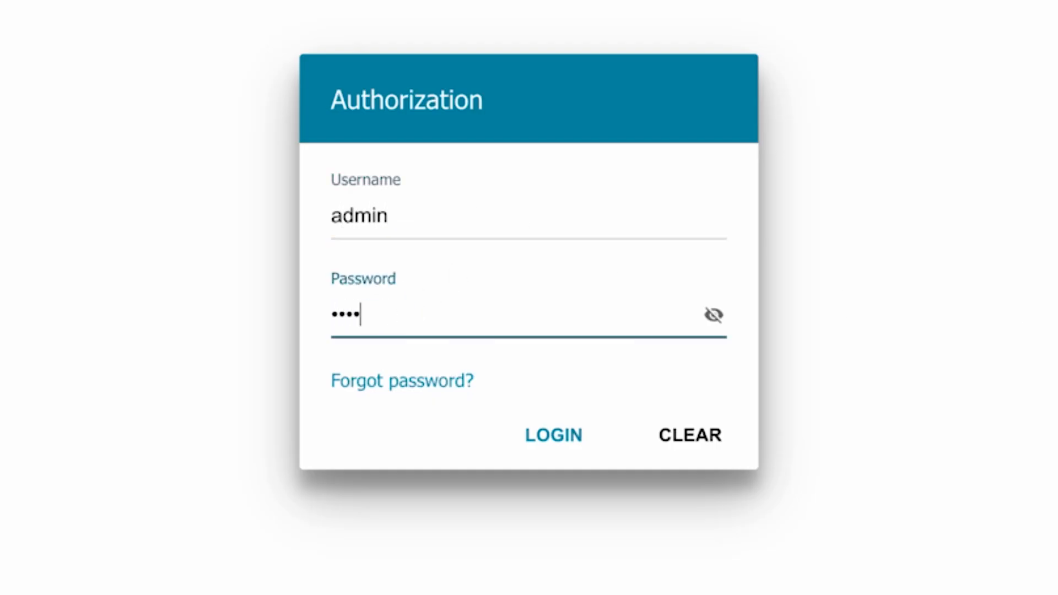
type("**")
left_click(538, 434)
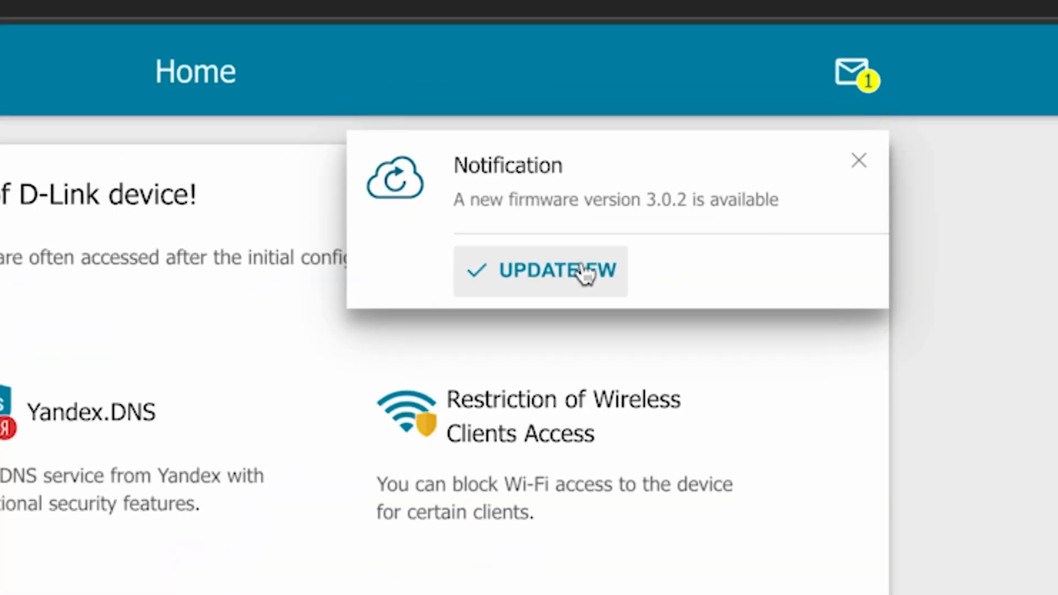
Dismiss the notice, then confirm the firmware update to version 3.0.2 from the notifications page.
left_click(859, 164)
left_click(863, 80)
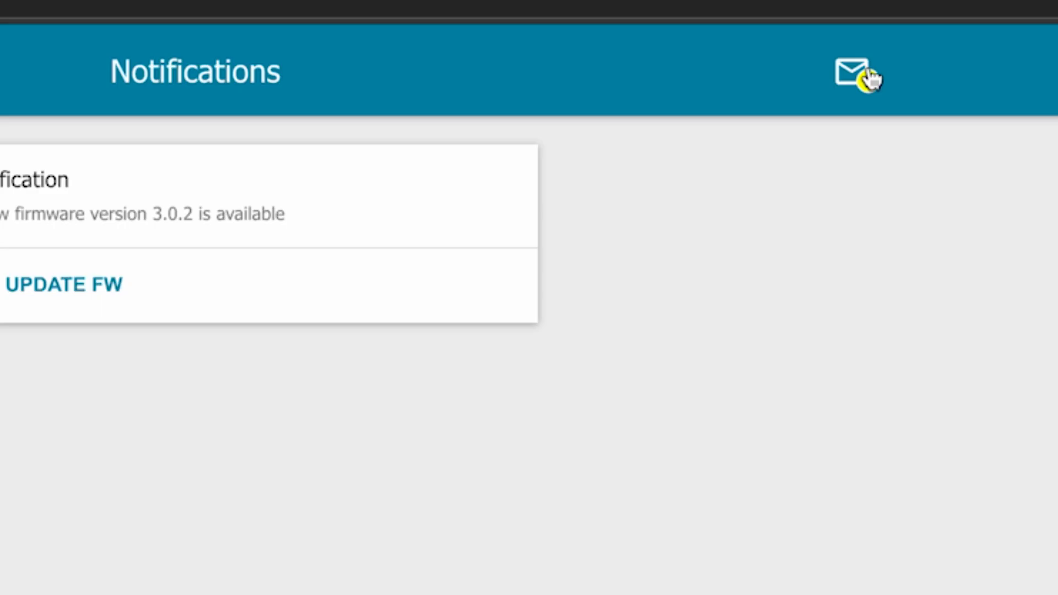
left_click(347, 212)
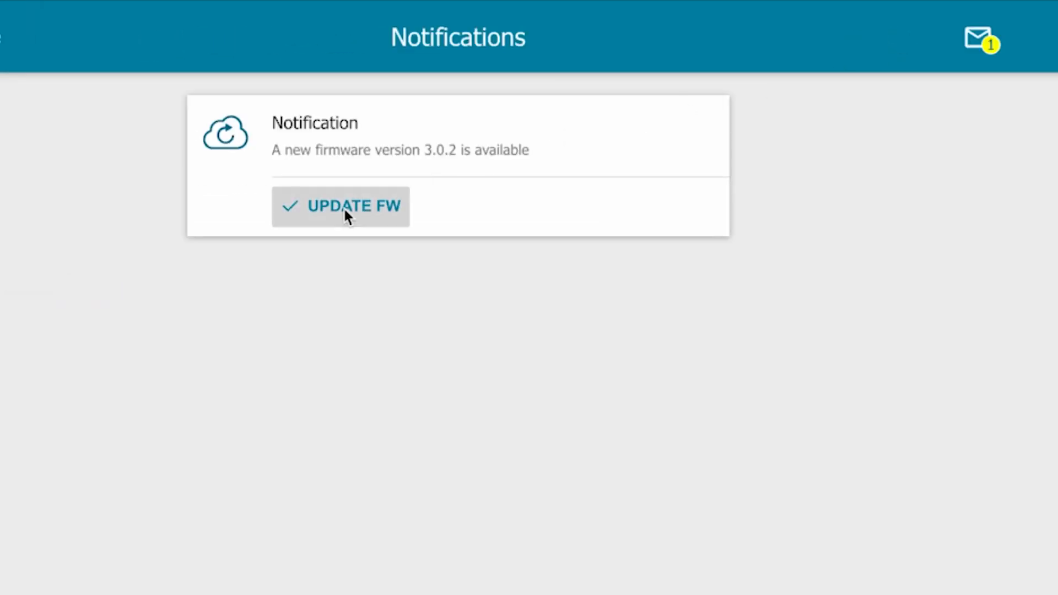
left_click(473, 101)
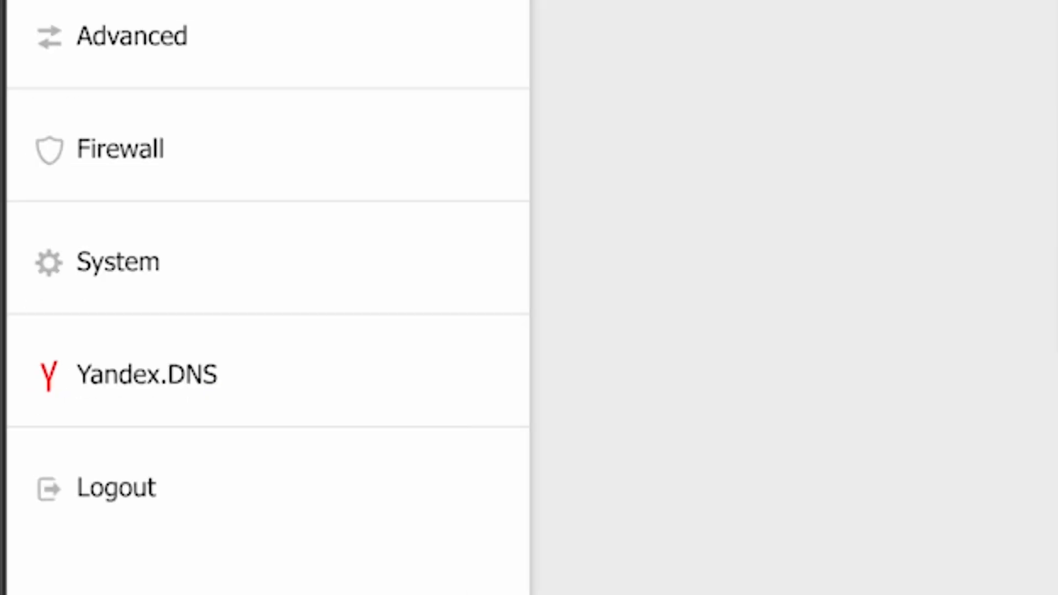
Reboot the router from System > Configuration and confirm the restart.
left_click(83, 272)
scroll(364, 413, "down", 1)
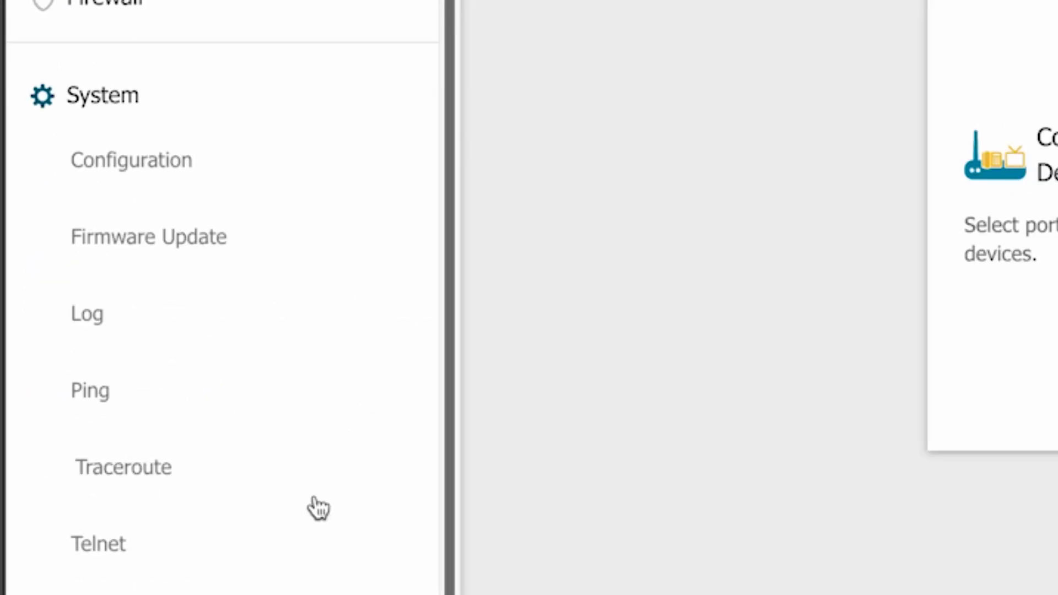
left_click(147, 172)
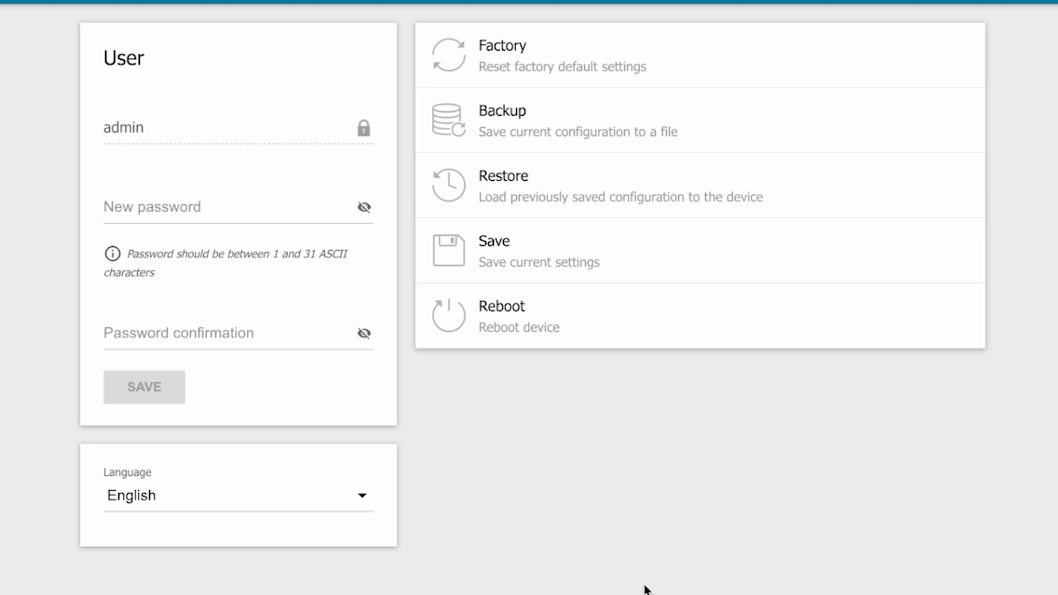
left_click(531, 330)
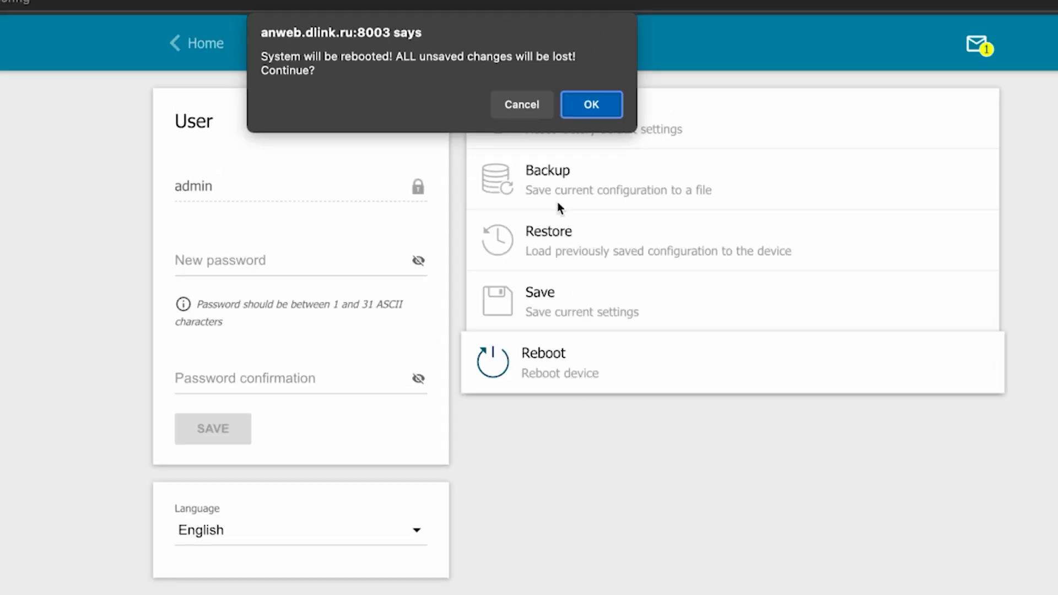
left_click(587, 107)
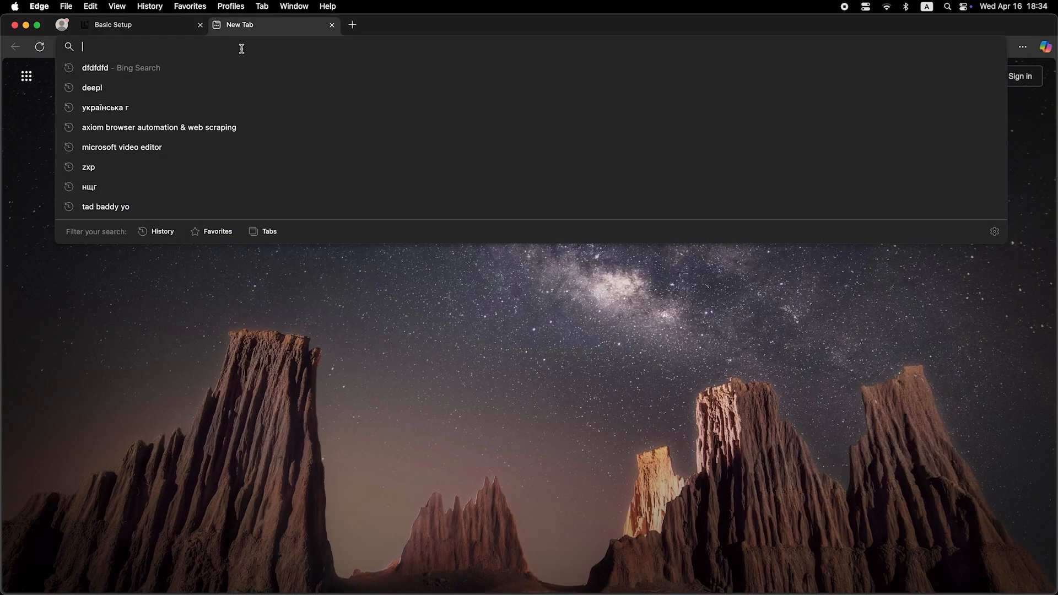
Search for 'dfdfdfdf' in a new Edge tab to test the internet connection.
type("dfdfdfdf")
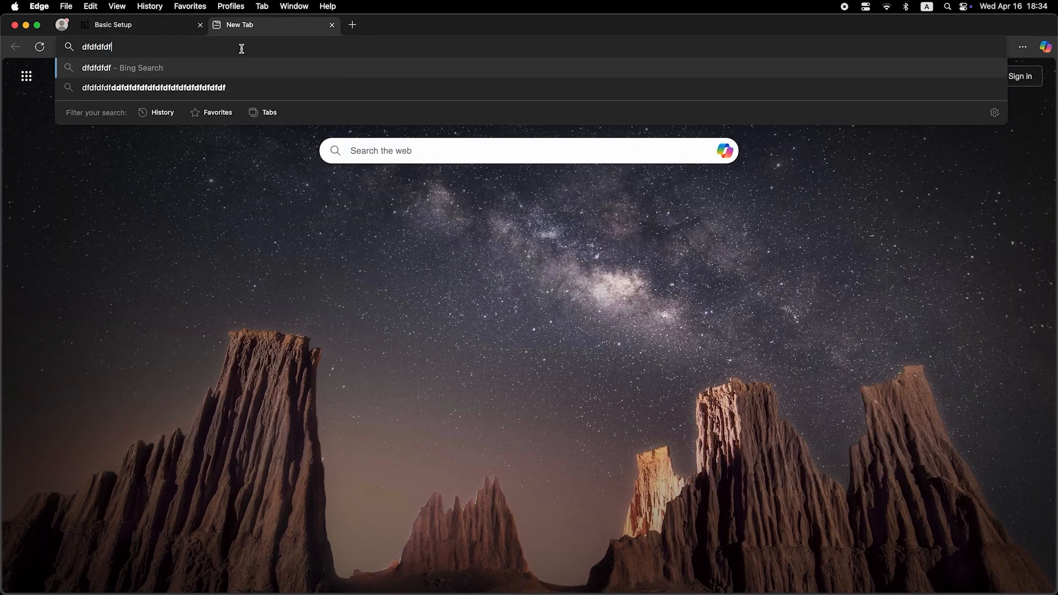
key("Return")
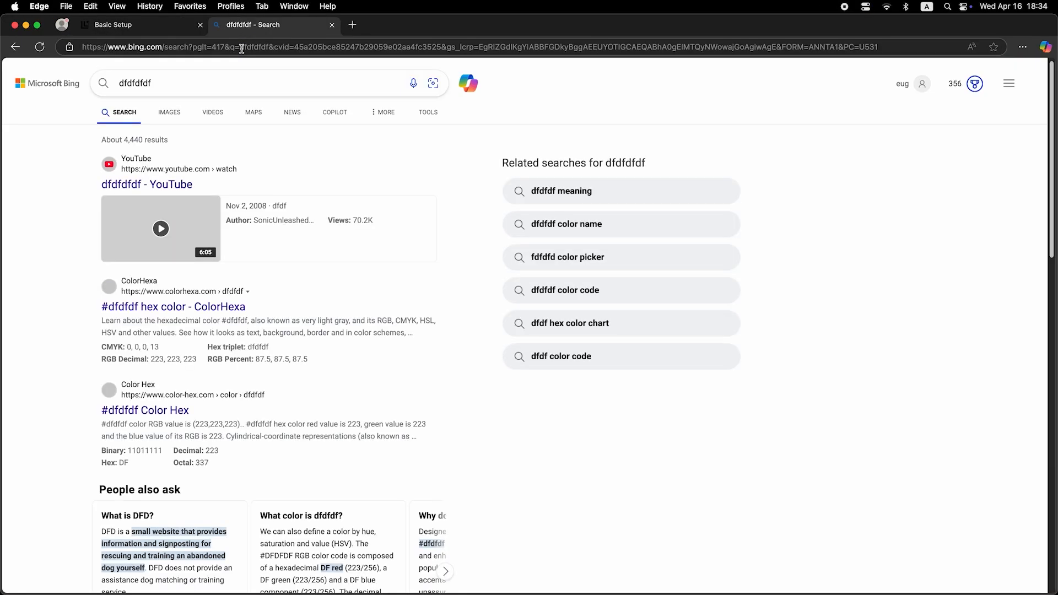